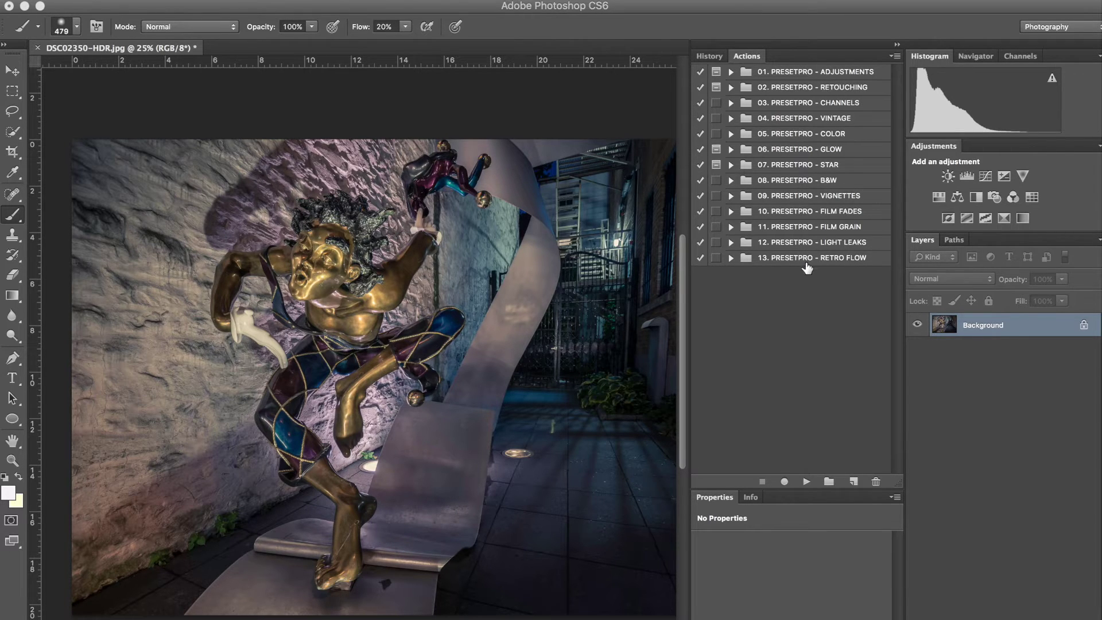
Expand the PRESETPRO - ADJUSTMENTS set and play the SHARPEN - Med action
{"action": "left_click", "coordinate": [730, 72]}
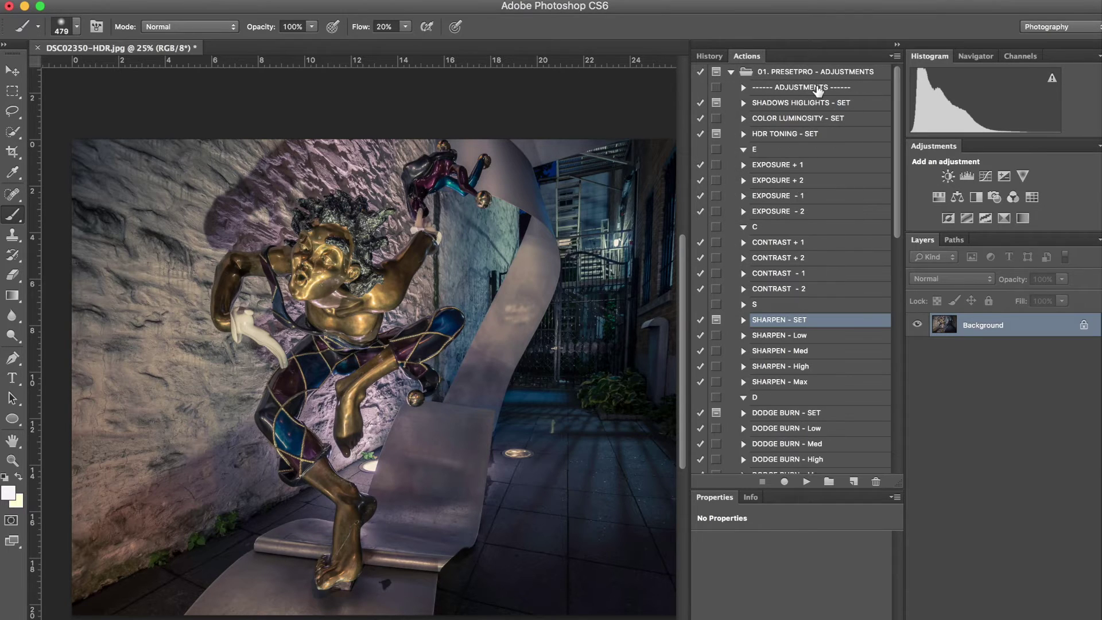
{"action": "left_click", "coordinate": [766, 356]}
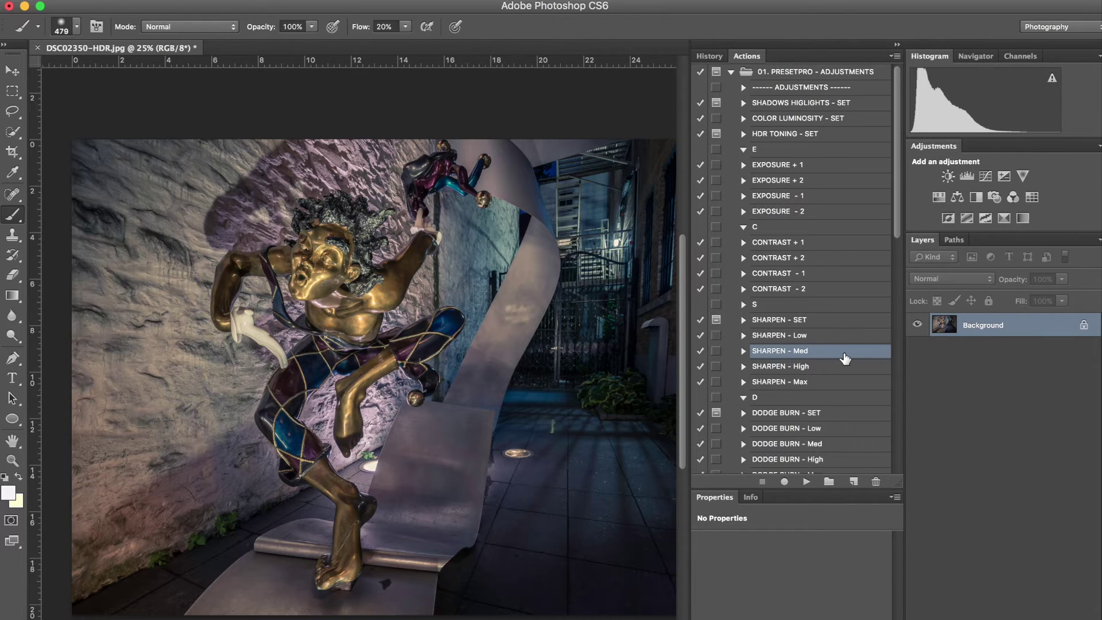
{"action": "left_click", "coordinate": [806, 482]}
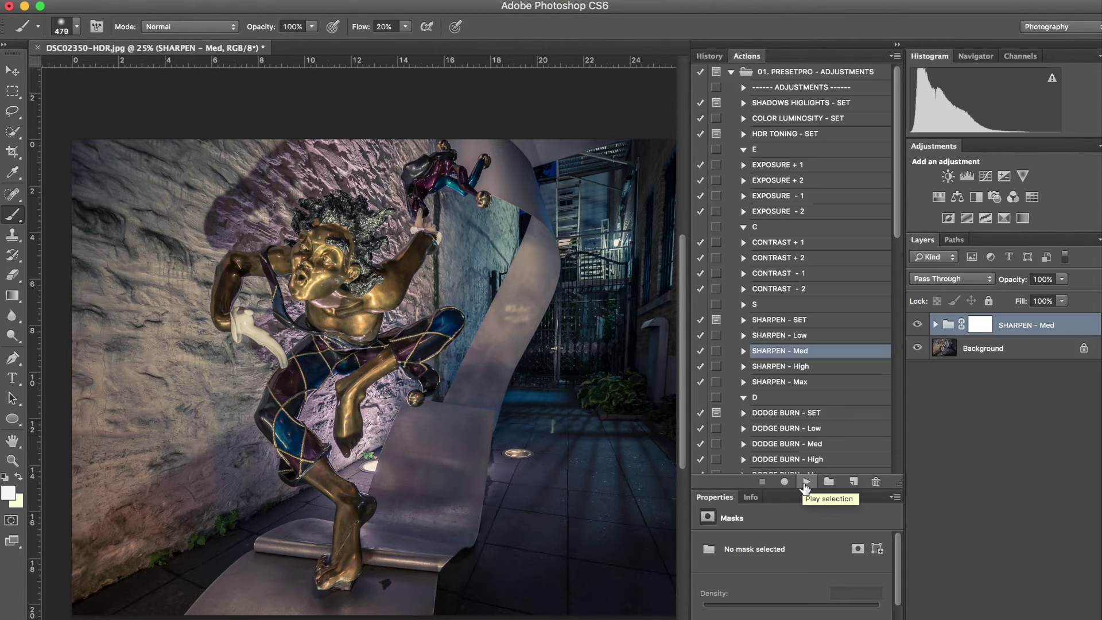
Zoom to 66.7% on the textured wall and toggle SHARPEN - Med visibility to compare
{"action": "scroll", "coordinate": [306, 177], "scroll_direction": "left", "scroll_amount": 3}
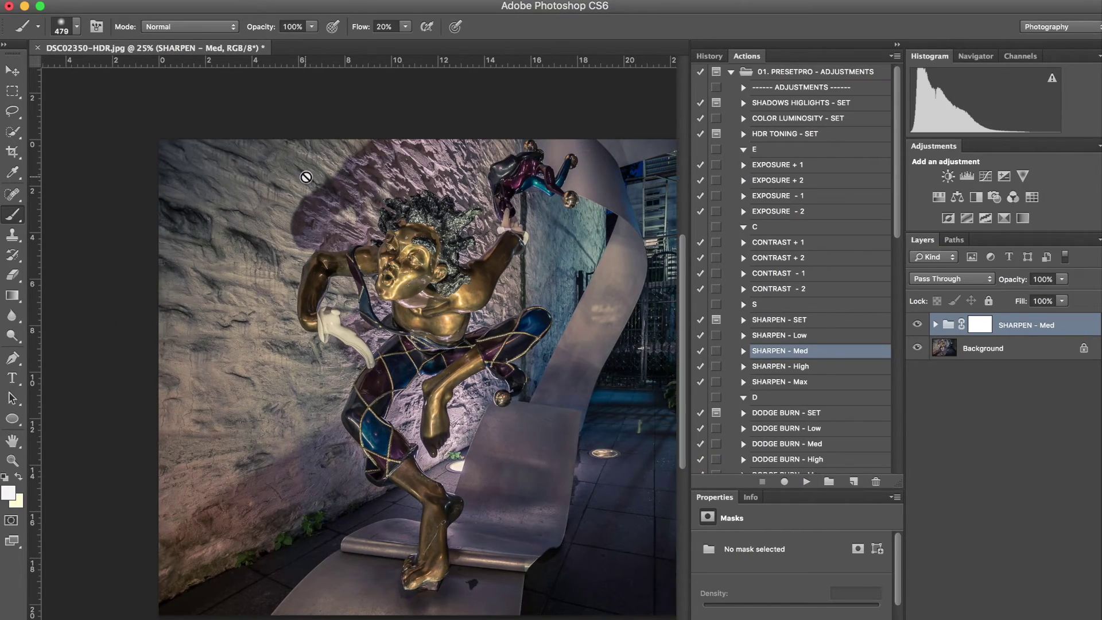
{"action": "key", "text": "super+equal"}
{"action": "key", "text": "super+equal"}
{"action": "key", "text": "super+equal"}
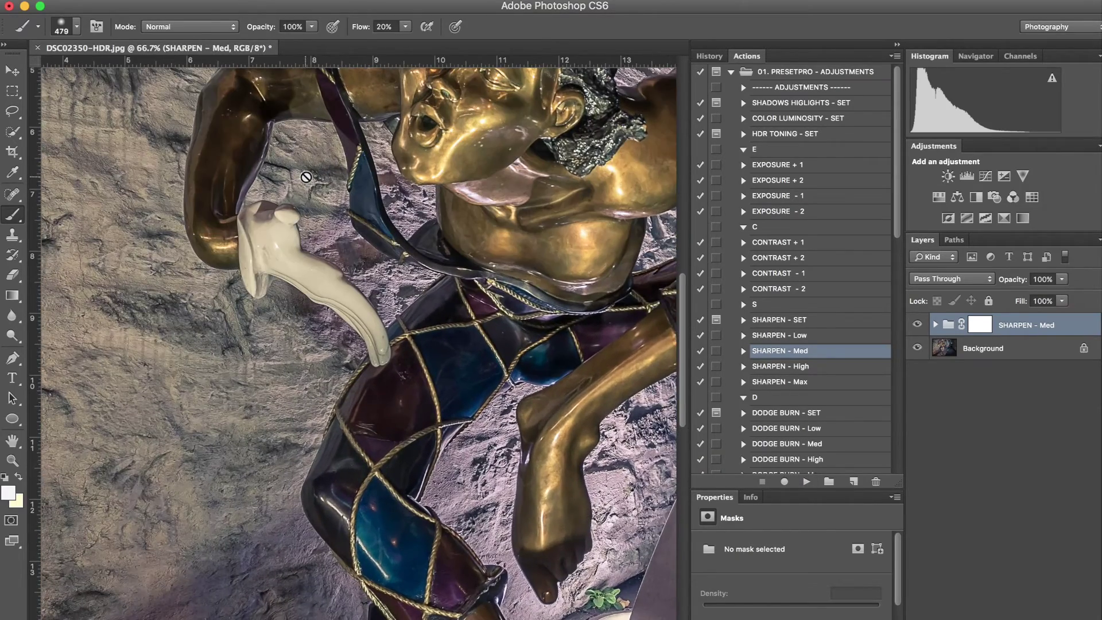
{"action": "scroll", "coordinate": [306, 177], "scroll_direction": "left", "scroll_amount": 5}
{"action": "scroll", "coordinate": [349, 377], "scroll_direction": "left", "scroll_amount": 3}
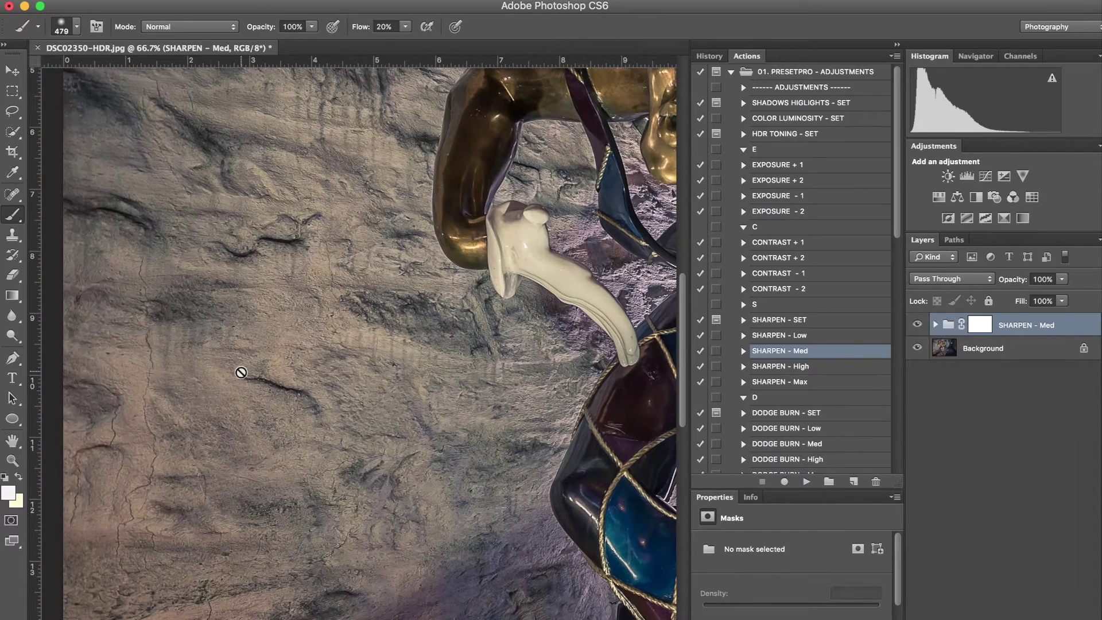
{"action": "left_click", "coordinate": [918, 325]}
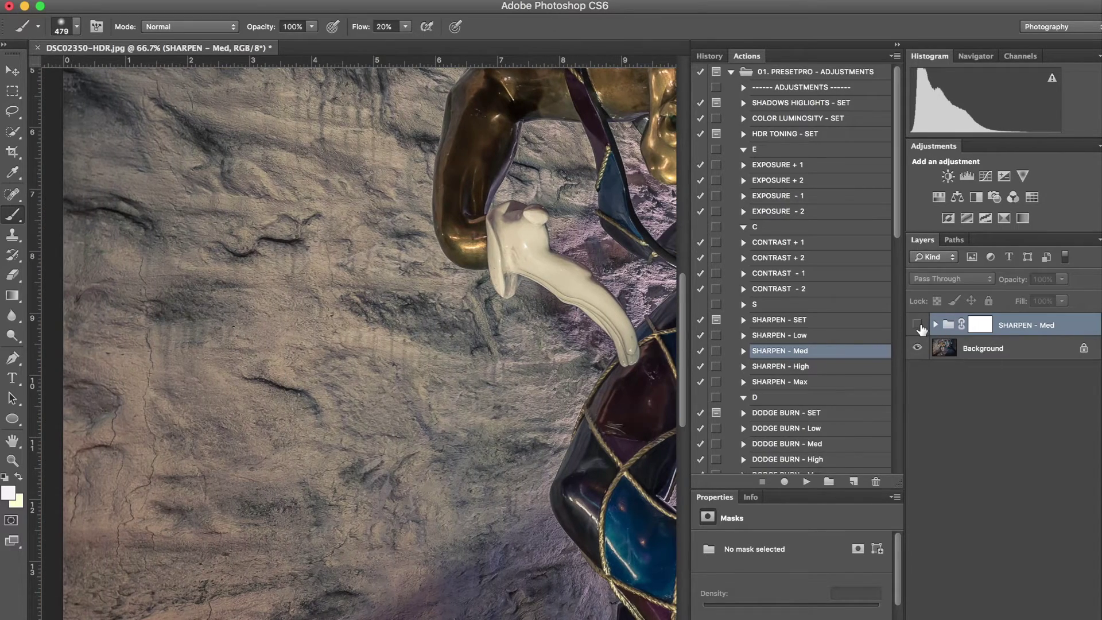
{"action": "left_click", "coordinate": [917, 325]}
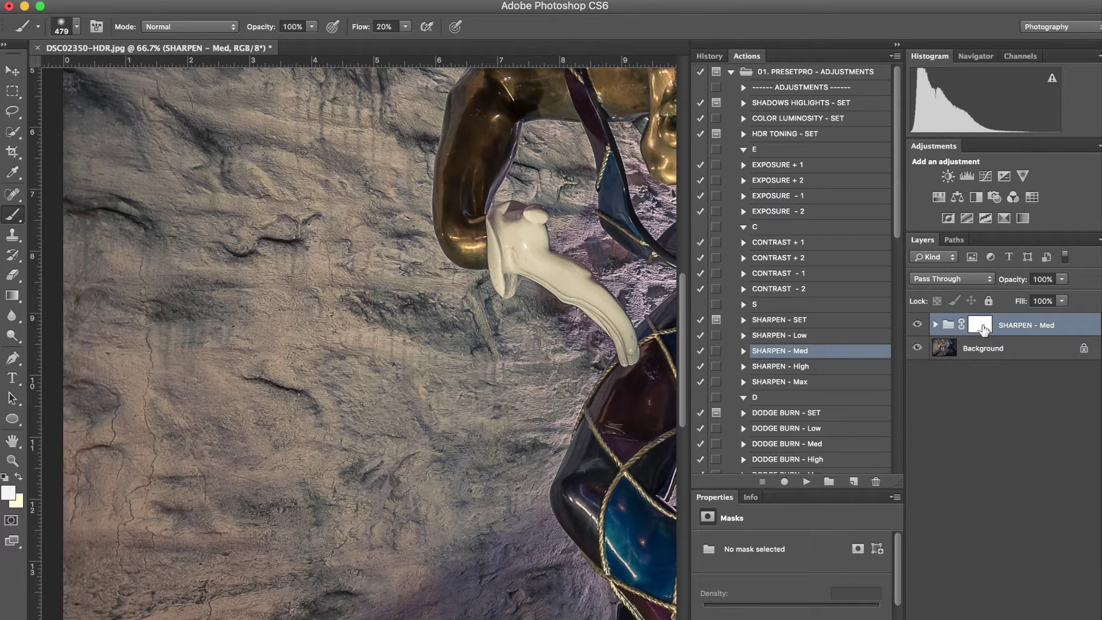
Invert the SHARPEN - Med mask to black and set up the Brush with white foreground
{"action": "left_click", "coordinate": [983, 326]}
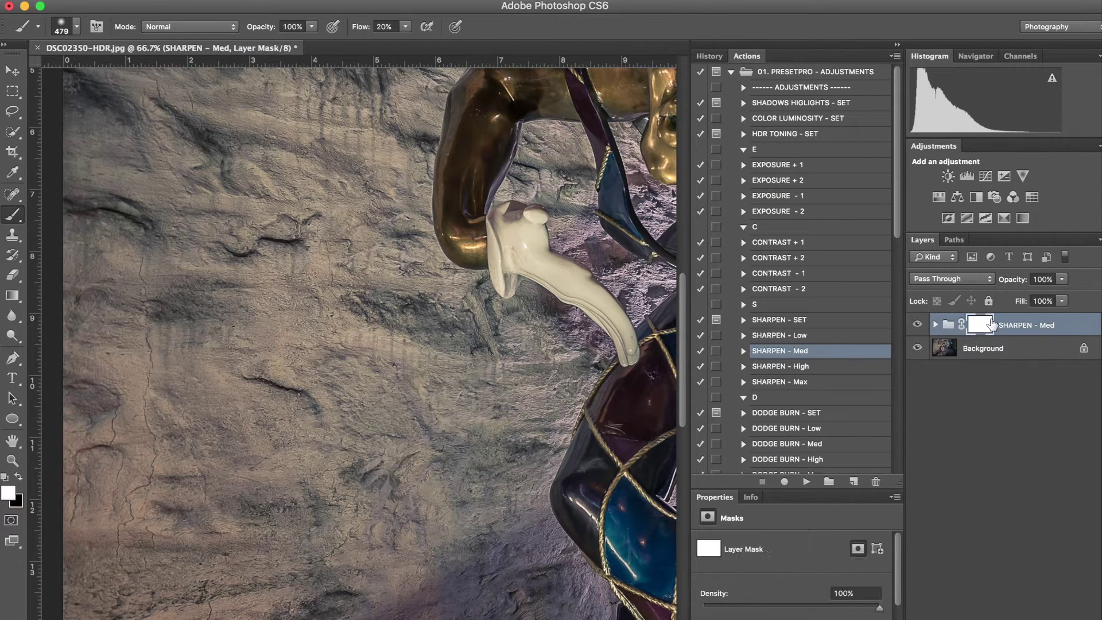
{"action": "key", "text": "super+i"}
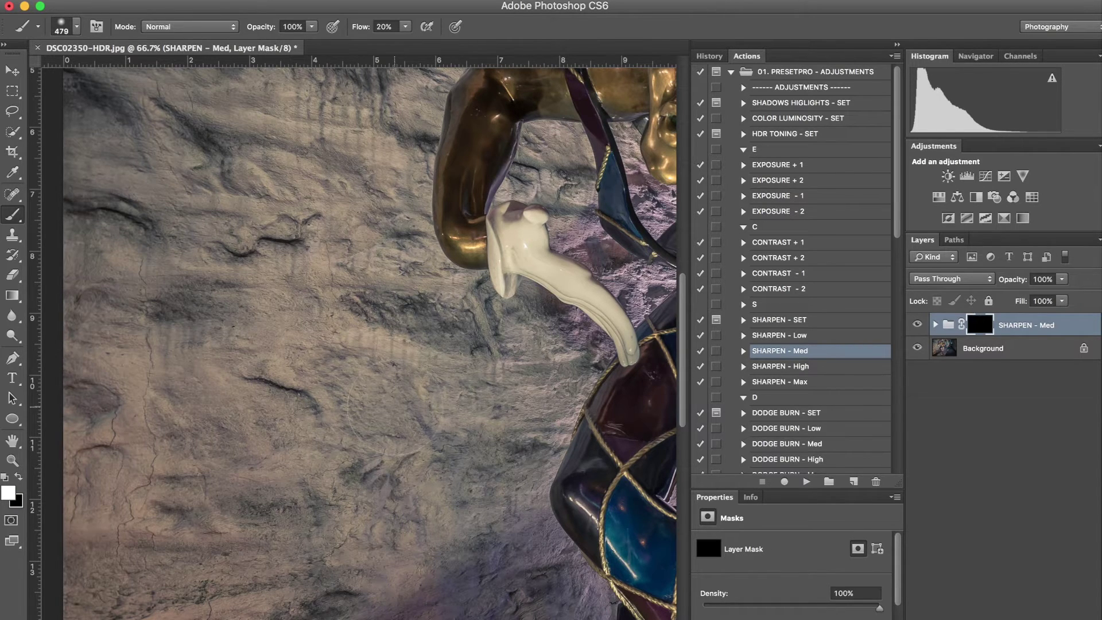
{"action": "left_click", "coordinate": [13, 215]}
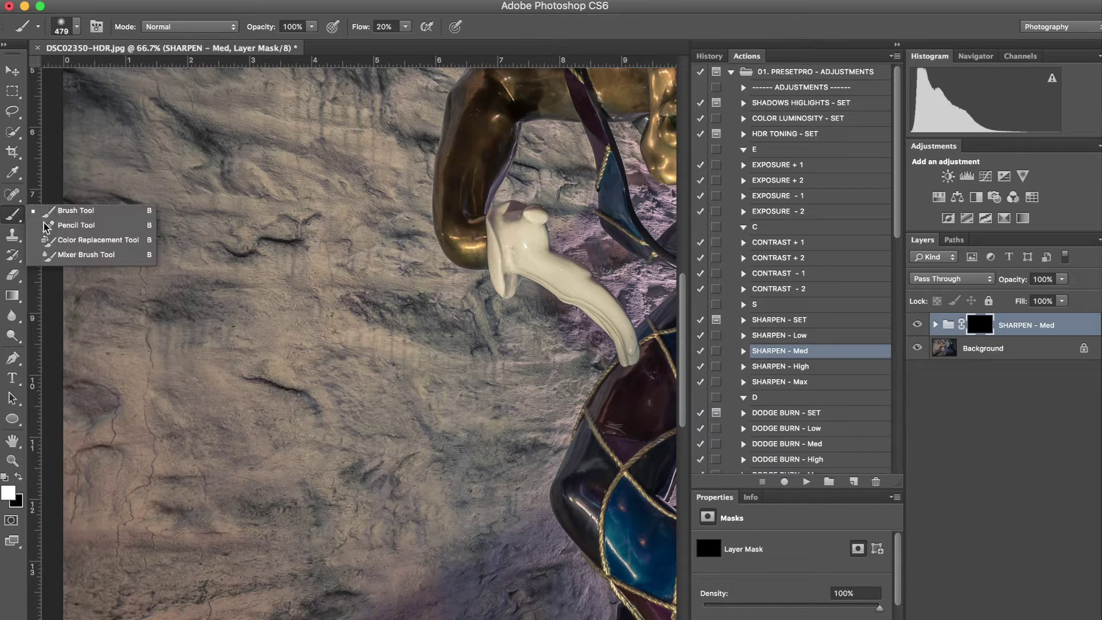
{"action": "left_click", "coordinate": [8, 492]}
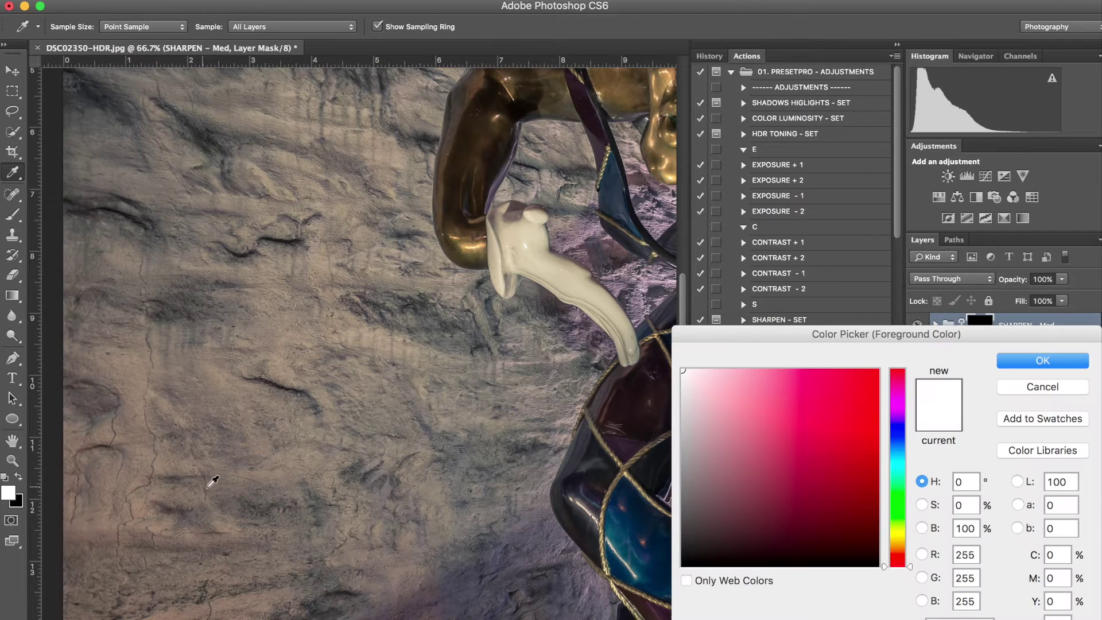
{"action": "left_click", "coordinate": [1019, 365]}
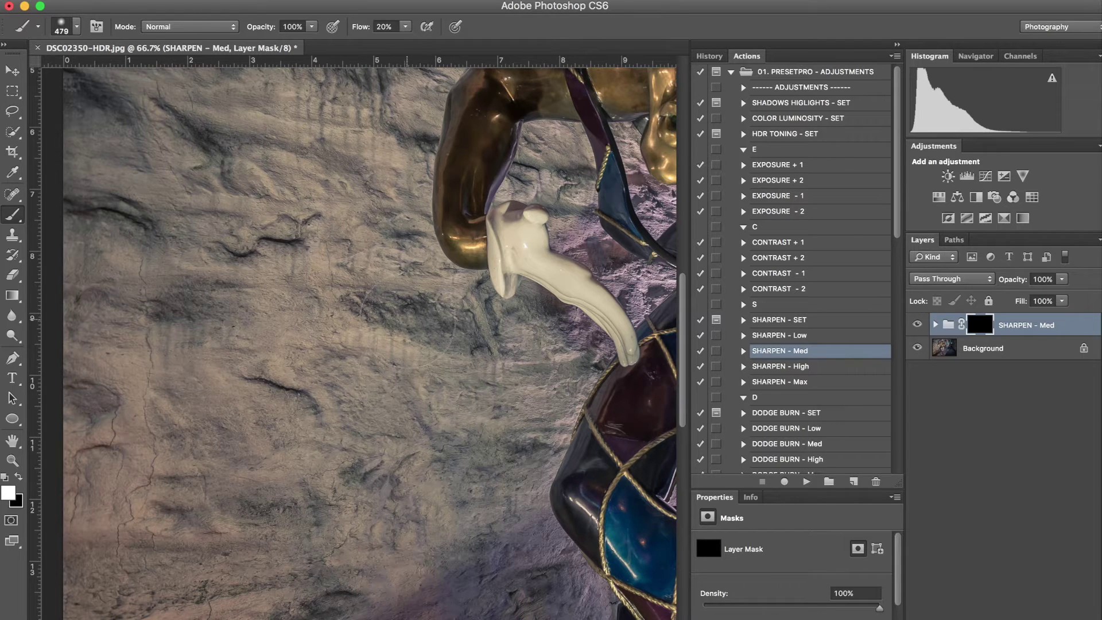
{"action": "left_click", "coordinate": [77, 27]}
Paint one soft white spot with a 1447 px brush, then compare sharpening on and off
{"action": "left_click_drag", "start_coordinate": [160, 77], "coordinate": [165, 74]}
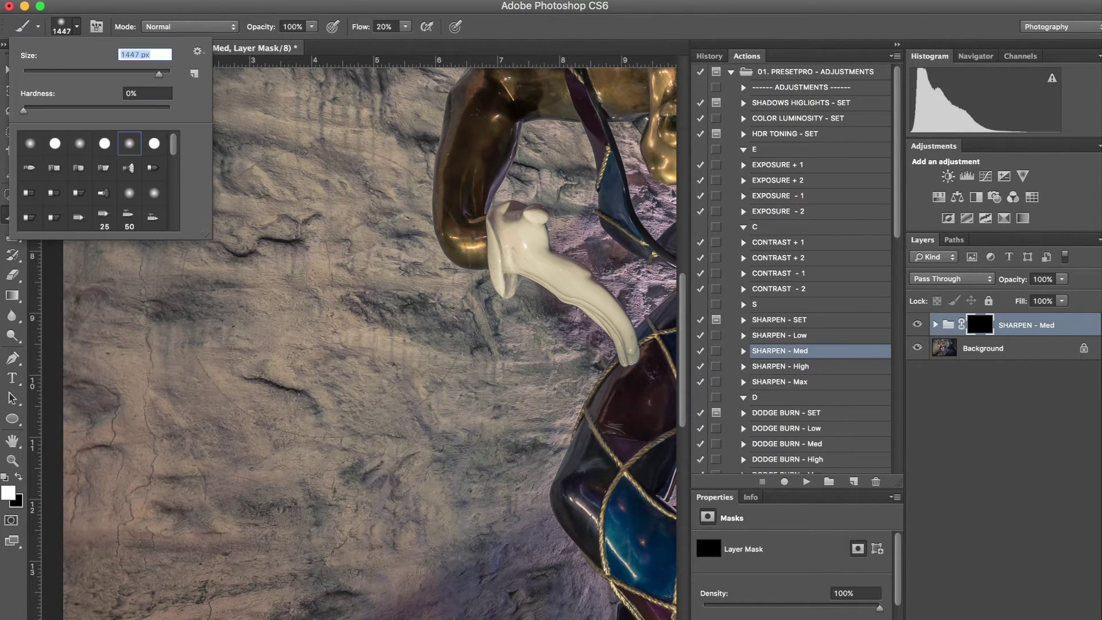
{"action": "left_click", "coordinate": [422, 244]}
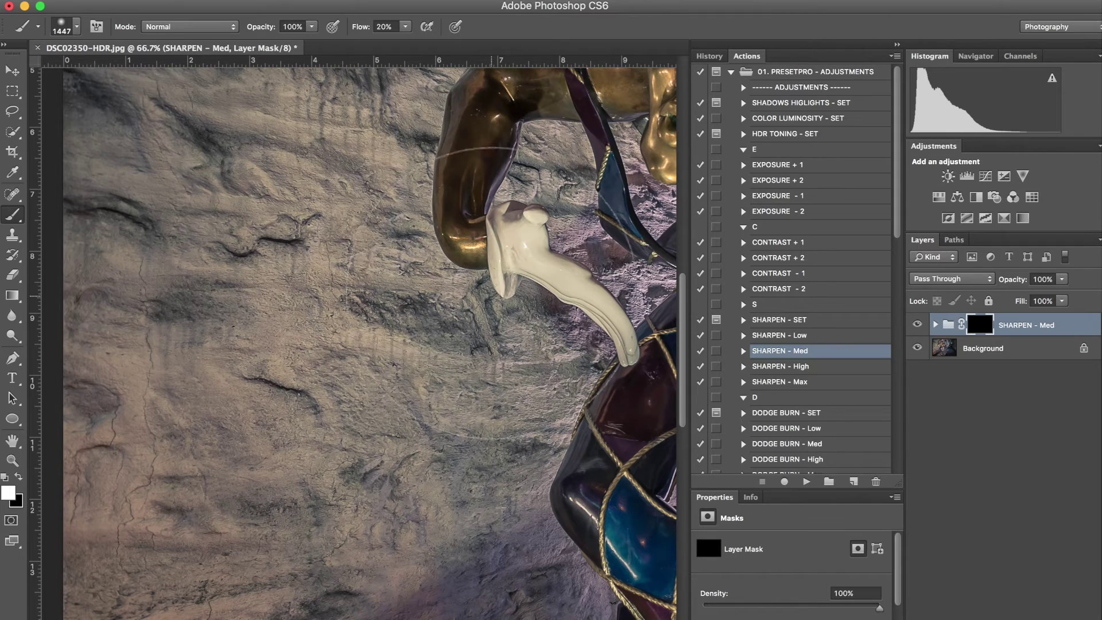
{"action": "left_click", "coordinate": [400, 338]}
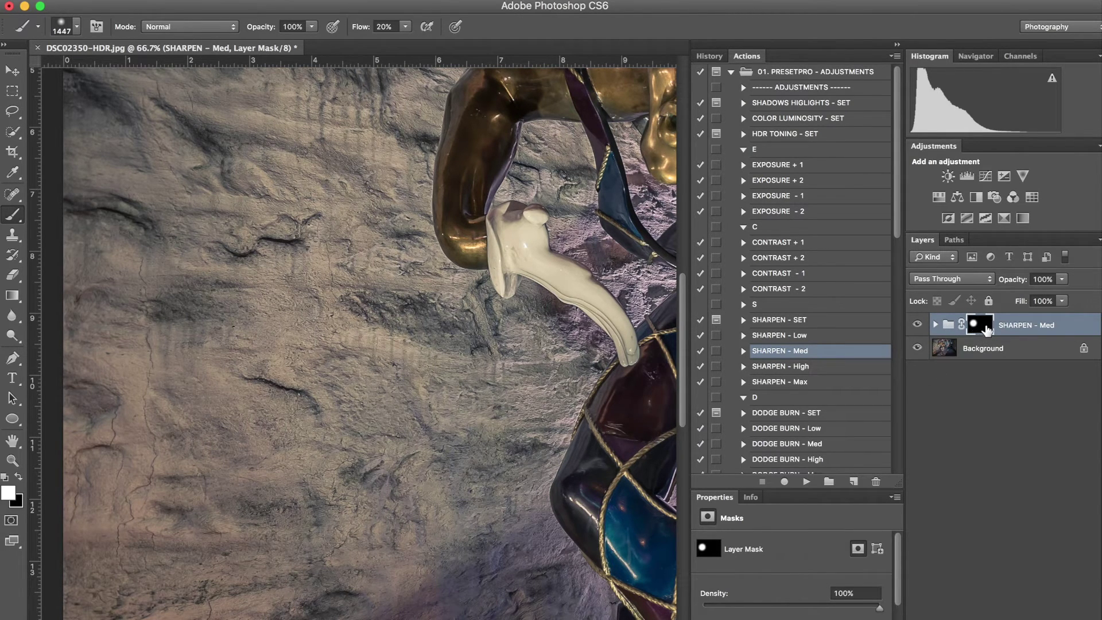
{"action": "left_click", "coordinate": [918, 325]}
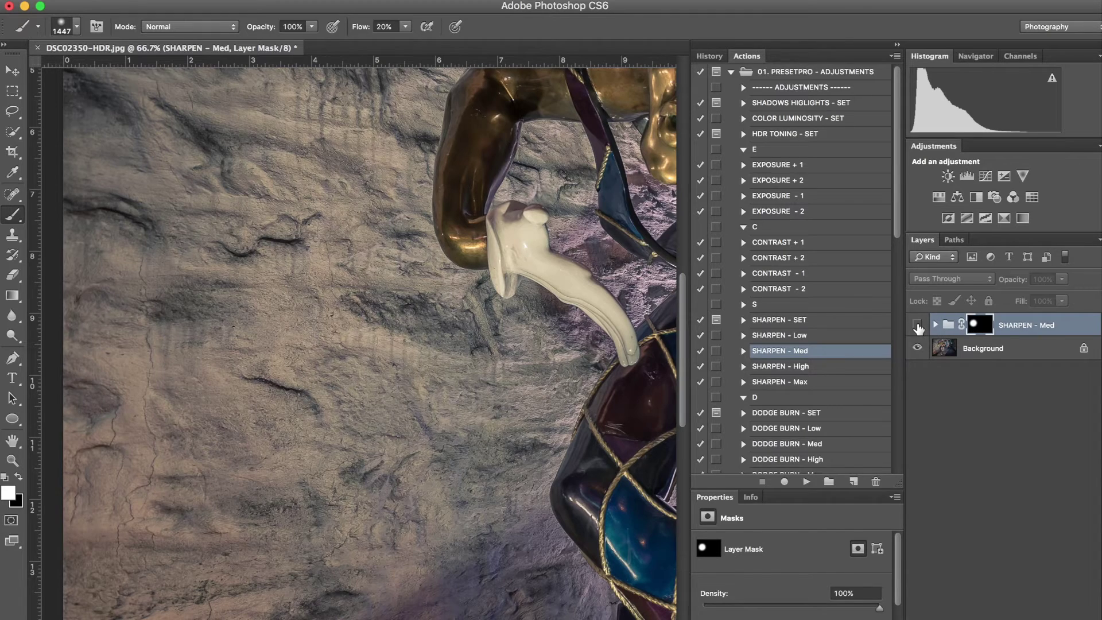
{"action": "left_click", "coordinate": [917, 325]}
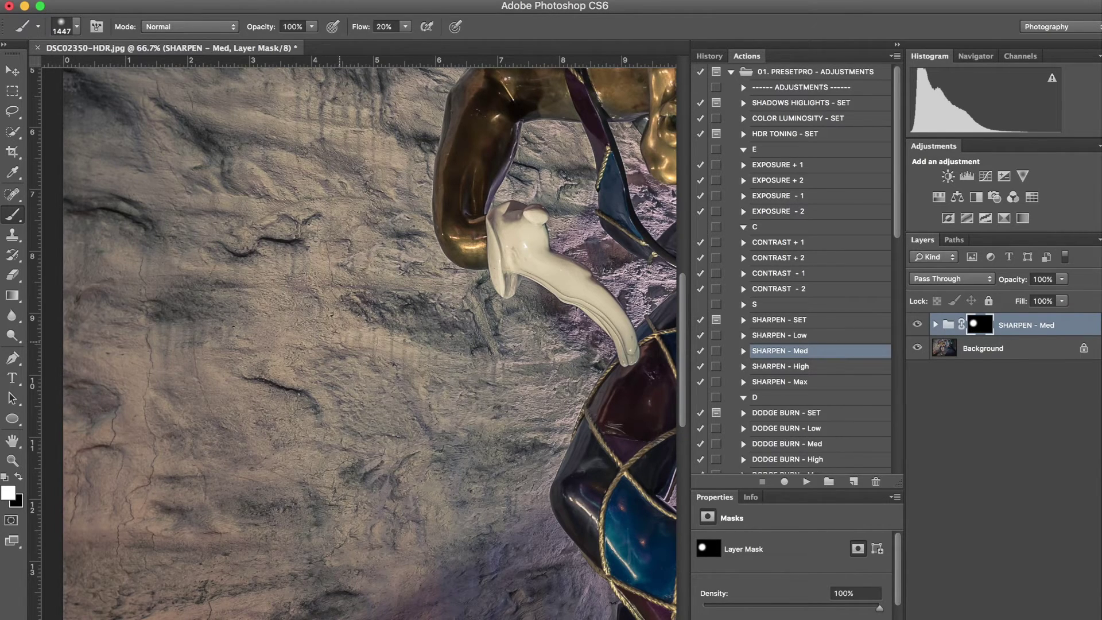
{"action": "scroll", "coordinate": [341, 343], "scroll_direction": "right", "scroll_amount": 5}
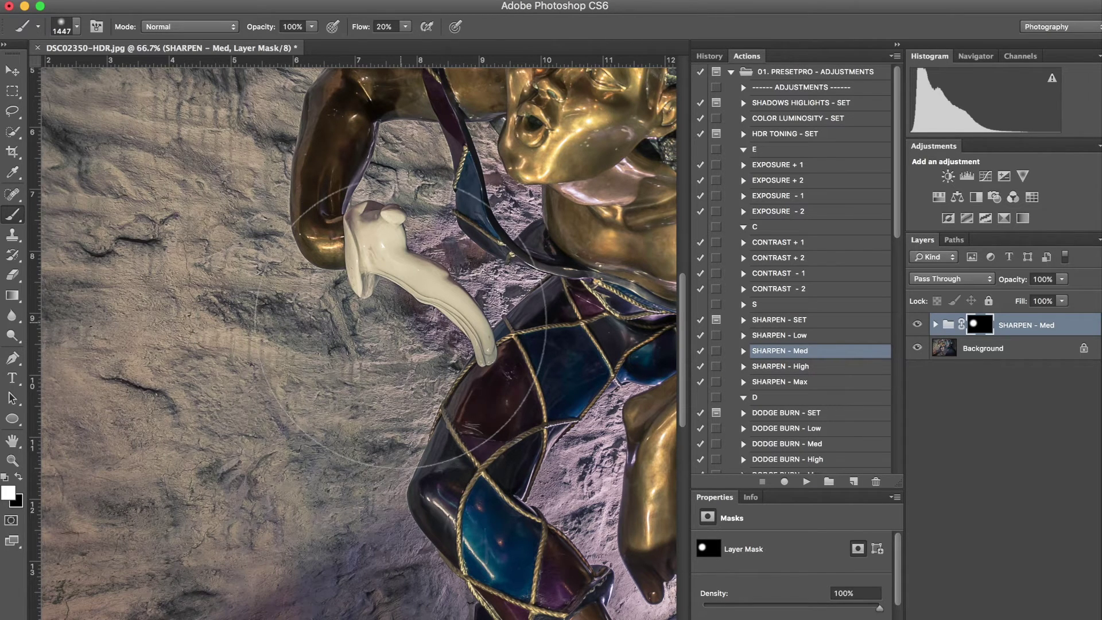
{"action": "left_click", "coordinate": [731, 71]}
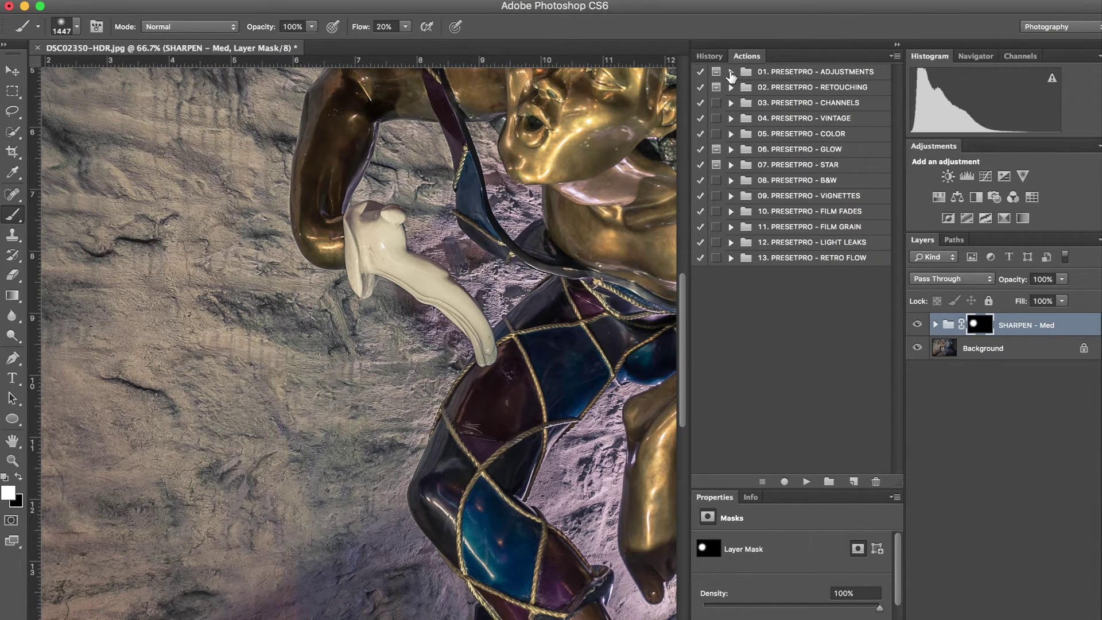
Delete the SHARPEN - Med group and select the SHARPEN - SET action
{"action": "left_click", "coordinate": [731, 71]}
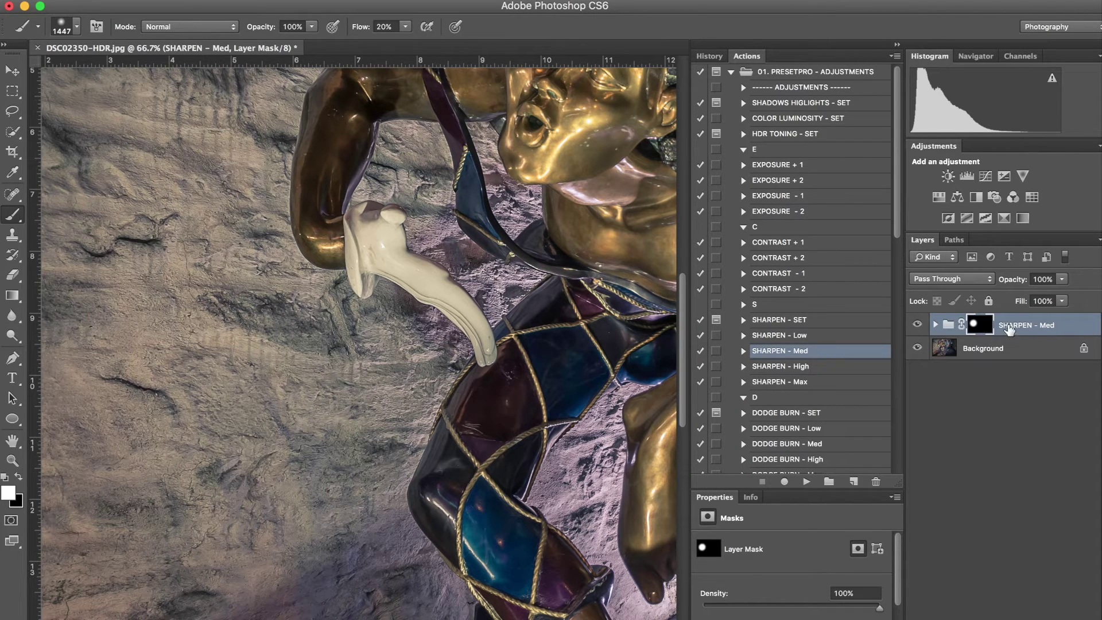
{"action": "left_click", "coordinate": [1054, 329]}
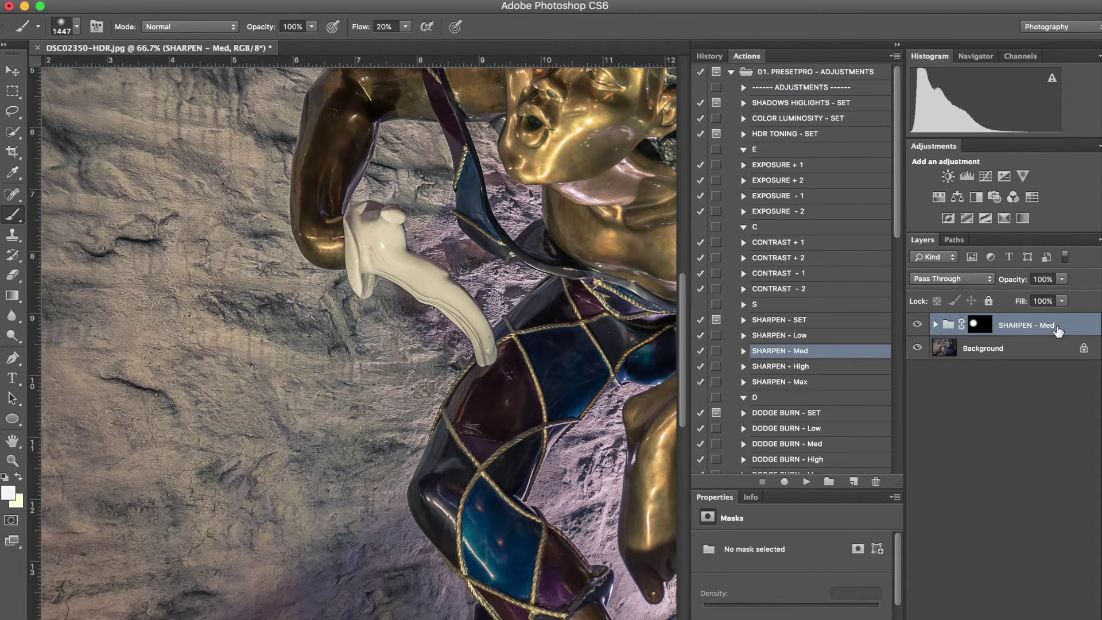
{"action": "key", "text": "Delete"}
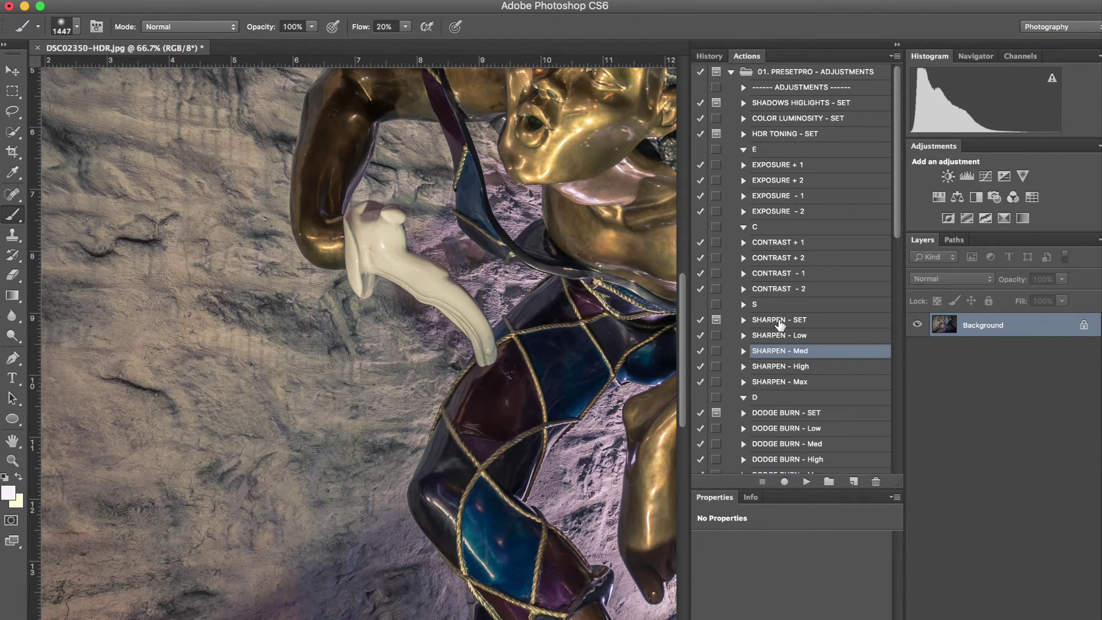
{"action": "left_click", "coordinate": [781, 323]}
Play SHARPEN - SET and continue past the High Pass radius message
{"action": "left_click", "coordinate": [807, 481]}
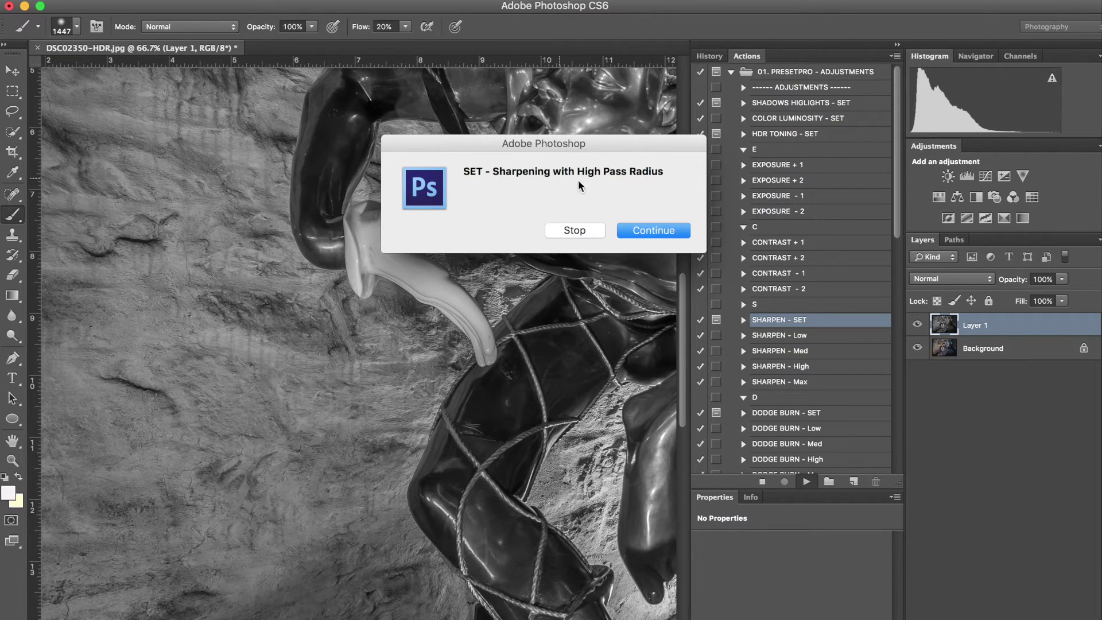
{"action": "left_click", "coordinate": [655, 231]}
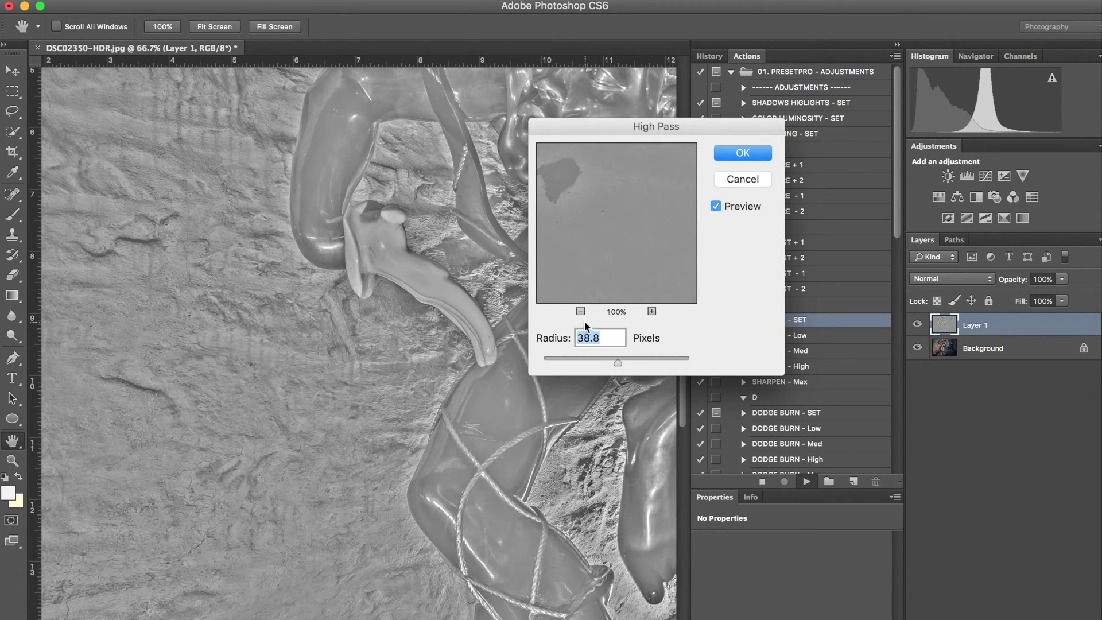
Zoom out the High Pass preview and apply the filter with a 173.6-pixel radius
{"action": "left_click", "coordinate": [581, 311]}
{"action": "left_click", "coordinate": [580, 311]}
{"action": "left_click", "coordinate": [580, 311]}
{"action": "left_click", "coordinate": [580, 311]}
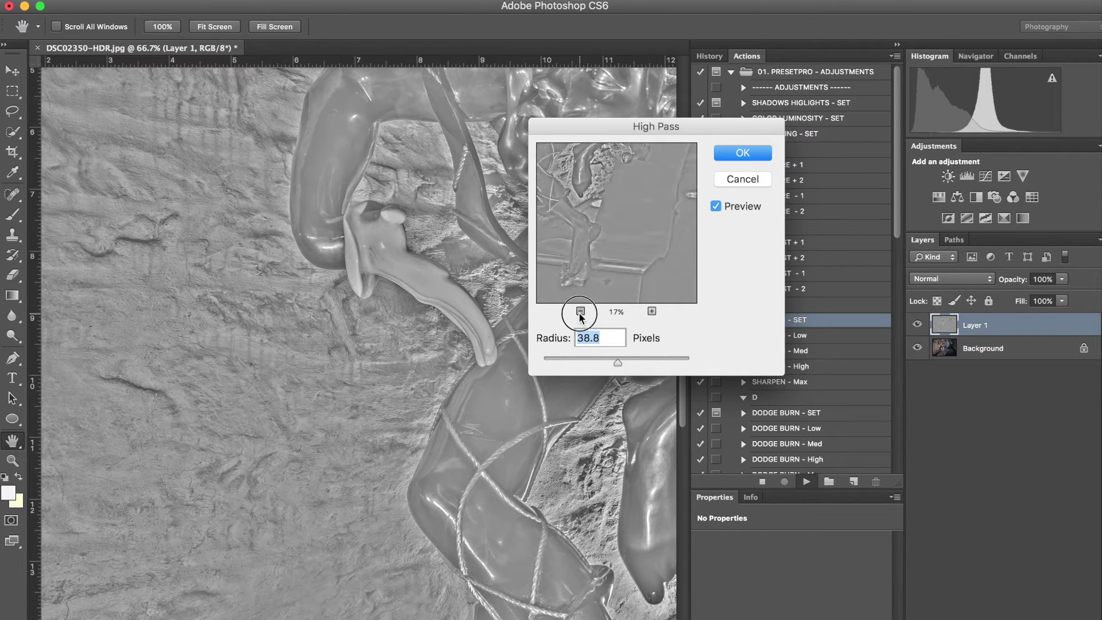
{"action": "left_click", "coordinate": [580, 311]}
{"action": "left_click", "coordinate": [580, 312]}
{"action": "left_click", "coordinate": [581, 311]}
{"action": "left_click", "coordinate": [652, 311]}
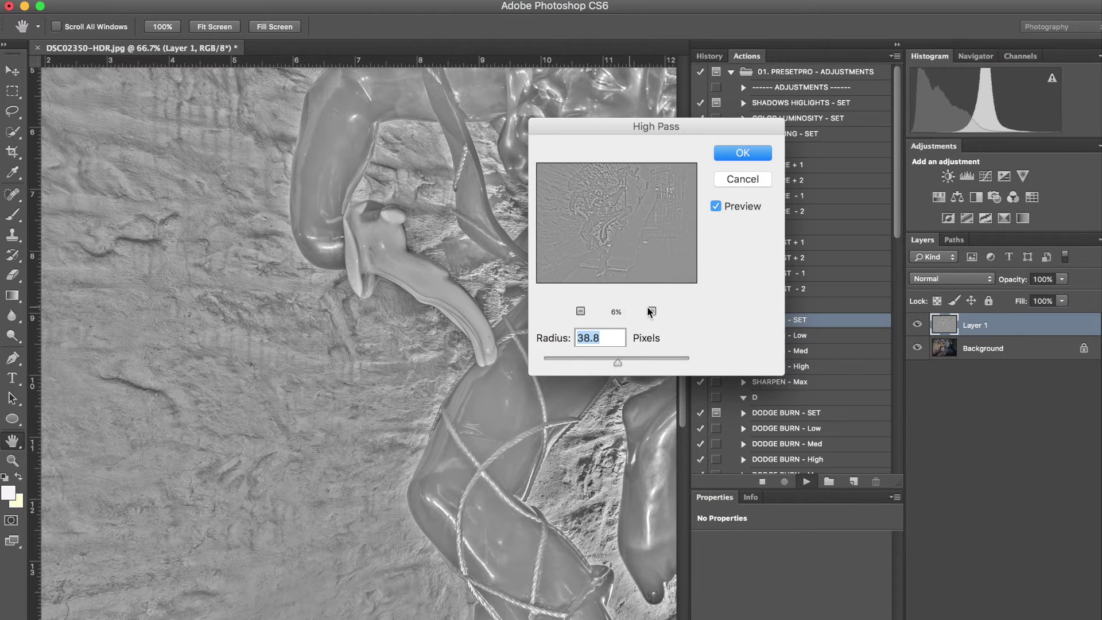
{"action": "left_click_drag", "start_coordinate": [619, 362], "coordinate": [605, 360]}
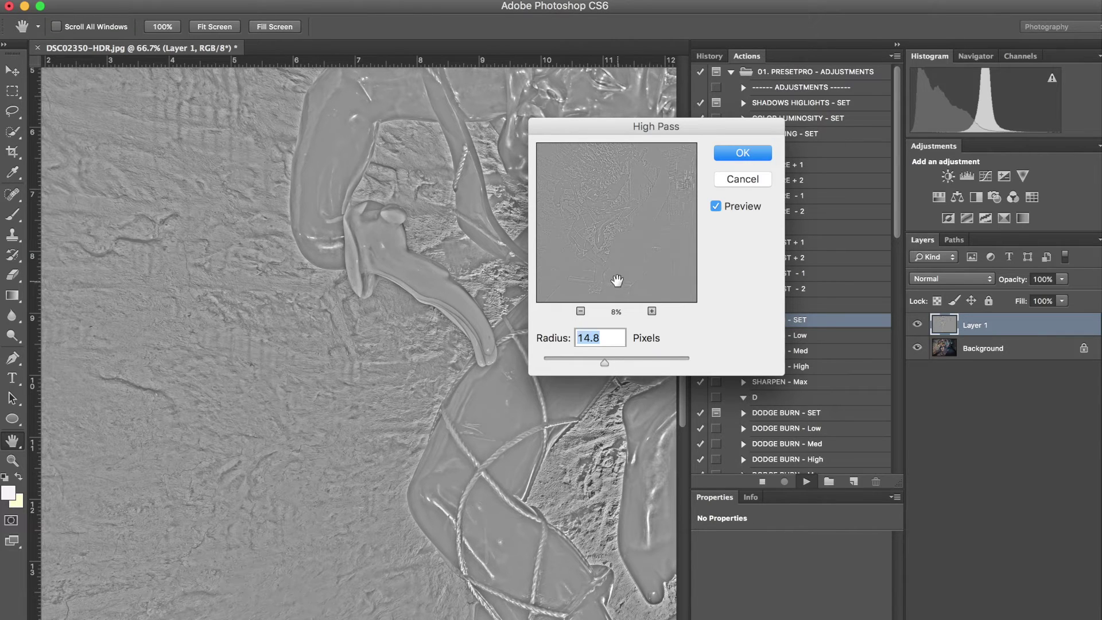
{"action": "left_click_drag", "start_coordinate": [612, 363], "coordinate": [656, 363]}
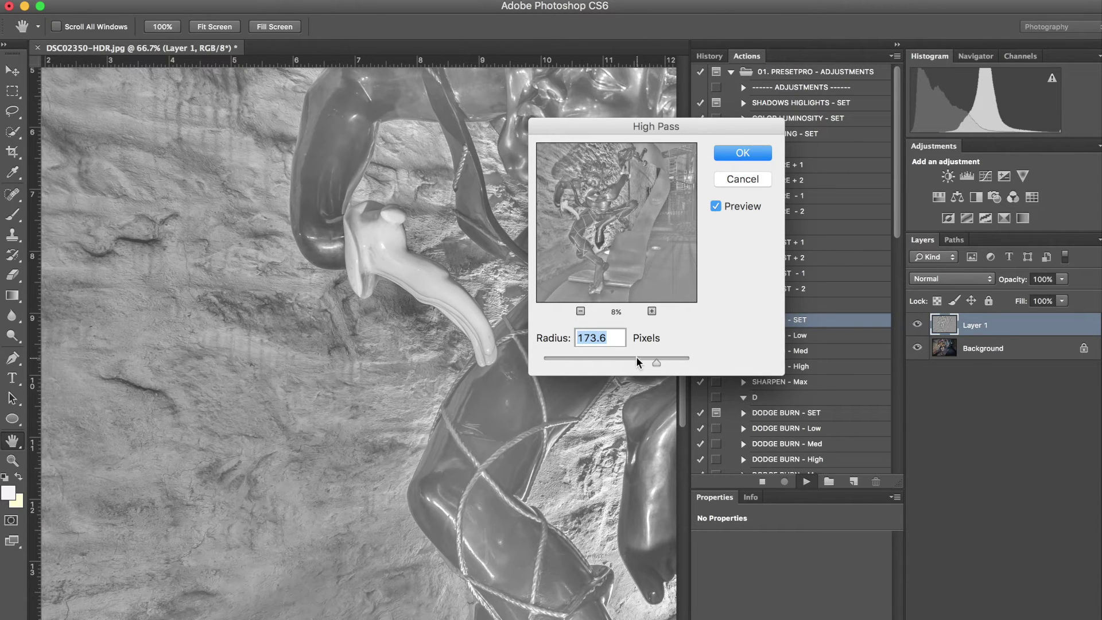
{"action": "left_click", "coordinate": [743, 152]}
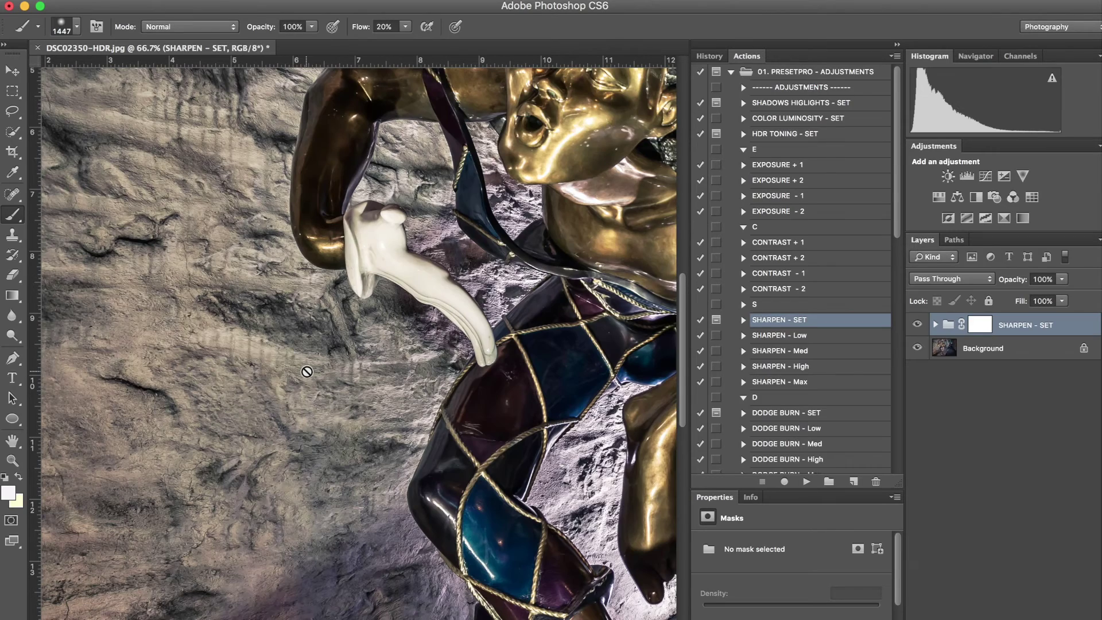
{"action": "scroll", "coordinate": [307, 371], "scroll_direction": "left", "scroll_amount": 2}
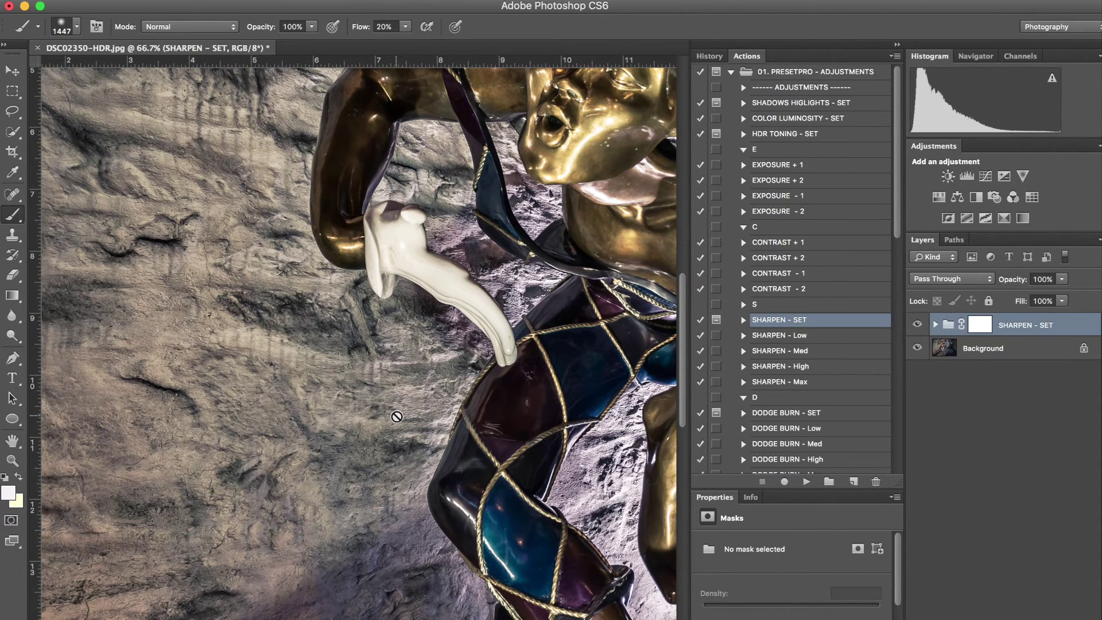
{"action": "scroll", "coordinate": [396, 416], "scroll_direction": "left", "scroll_amount": 6}
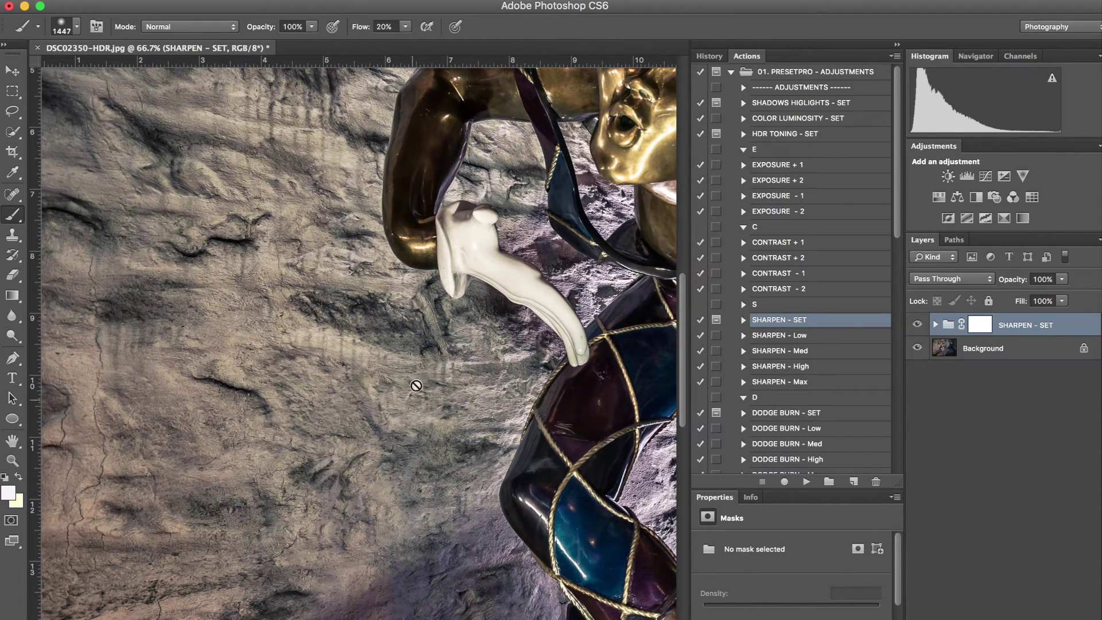
{"action": "left_click", "coordinate": [920, 323]}
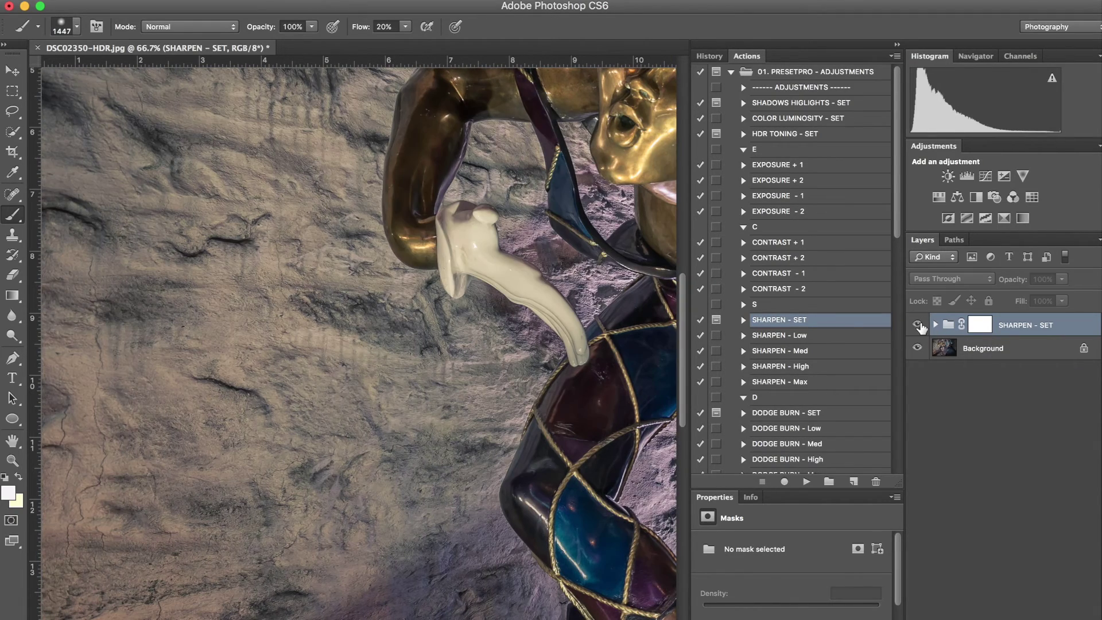
{"action": "left_click", "coordinate": [918, 325]}
{"action": "scroll", "coordinate": [385, 384], "scroll_direction": "down", "scroll_amount": 4}
{"action": "scroll", "coordinate": [384, 385], "scroll_direction": "right", "scroll_amount": 10}
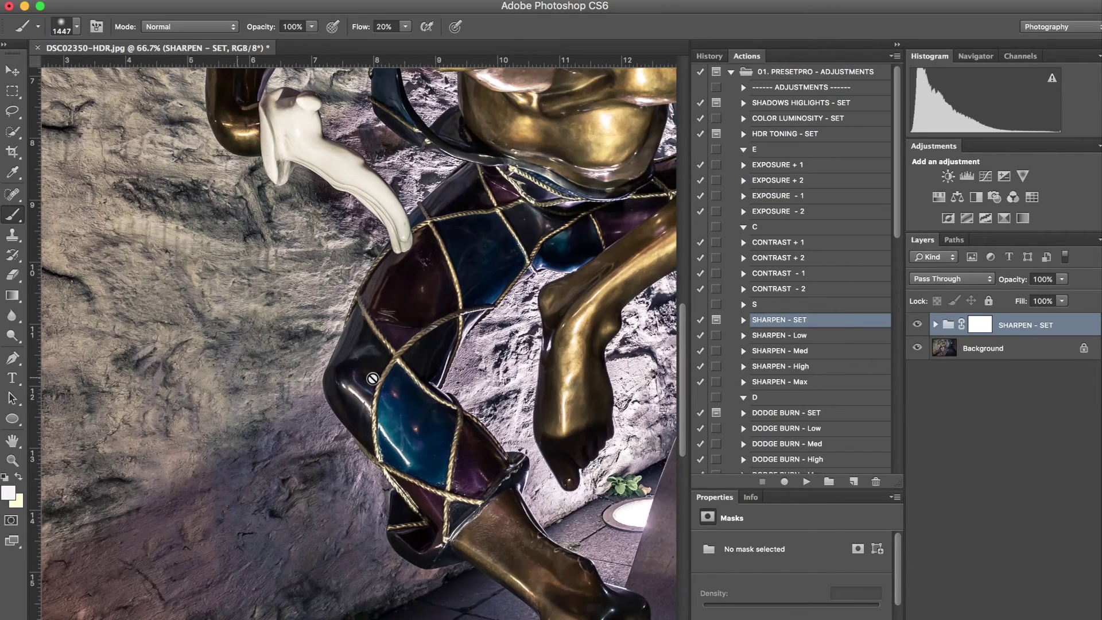
{"action": "scroll", "coordinate": [373, 378], "scroll_direction": "down", "scroll_amount": 9}
{"action": "scroll", "coordinate": [373, 378], "scroll_direction": "right", "scroll_amount": 4}
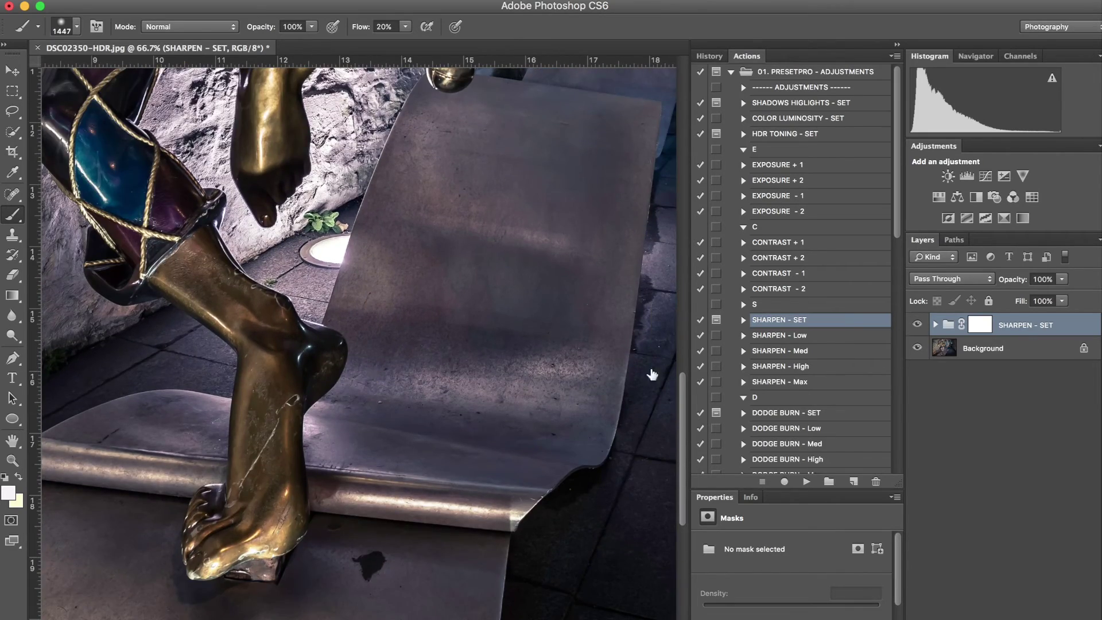
{"action": "left_click", "coordinate": [917, 325]}
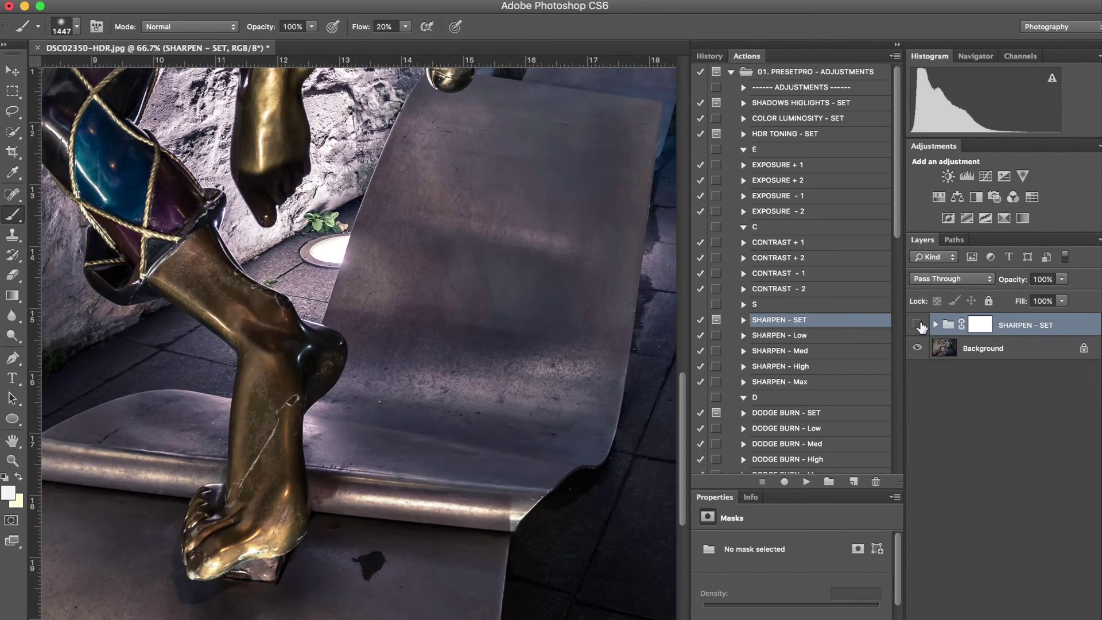
{"action": "left_click", "coordinate": [917, 325]}
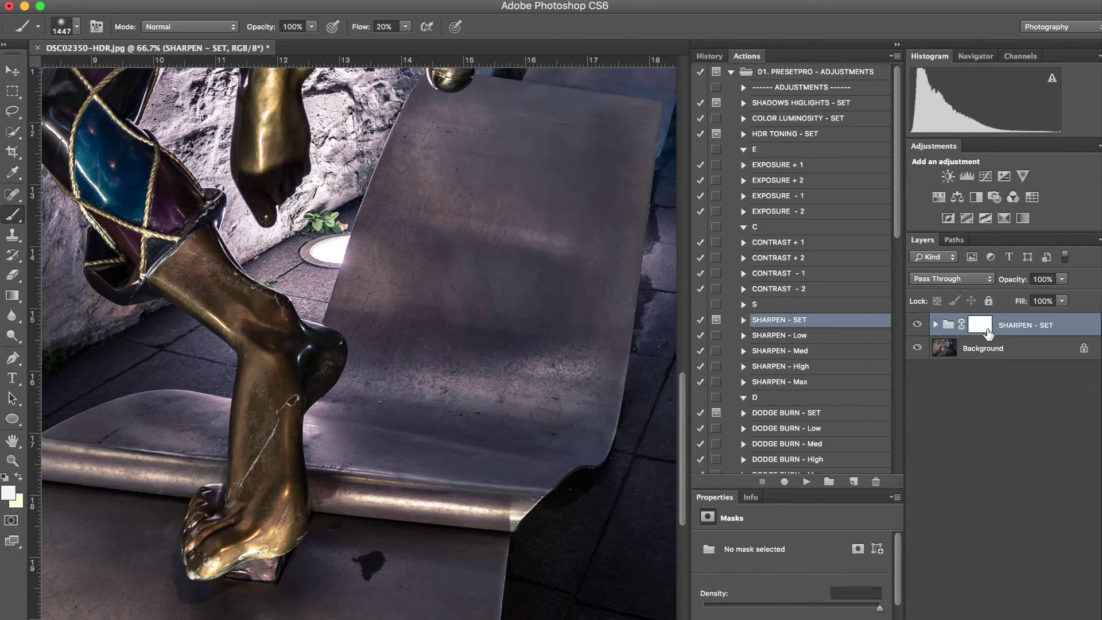
{"action": "left_click", "coordinate": [987, 332]}
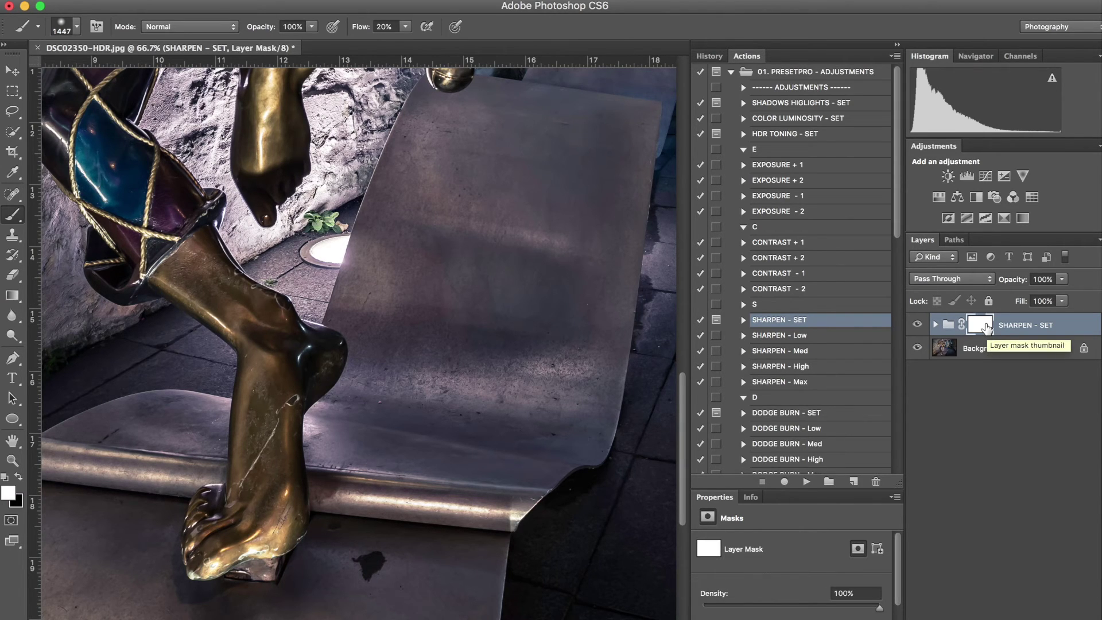
Invert the SHARPEN - SET mask, paint white over the metal plate, and zoom out to 50%
{"action": "key", "text": "ctrl+i"}
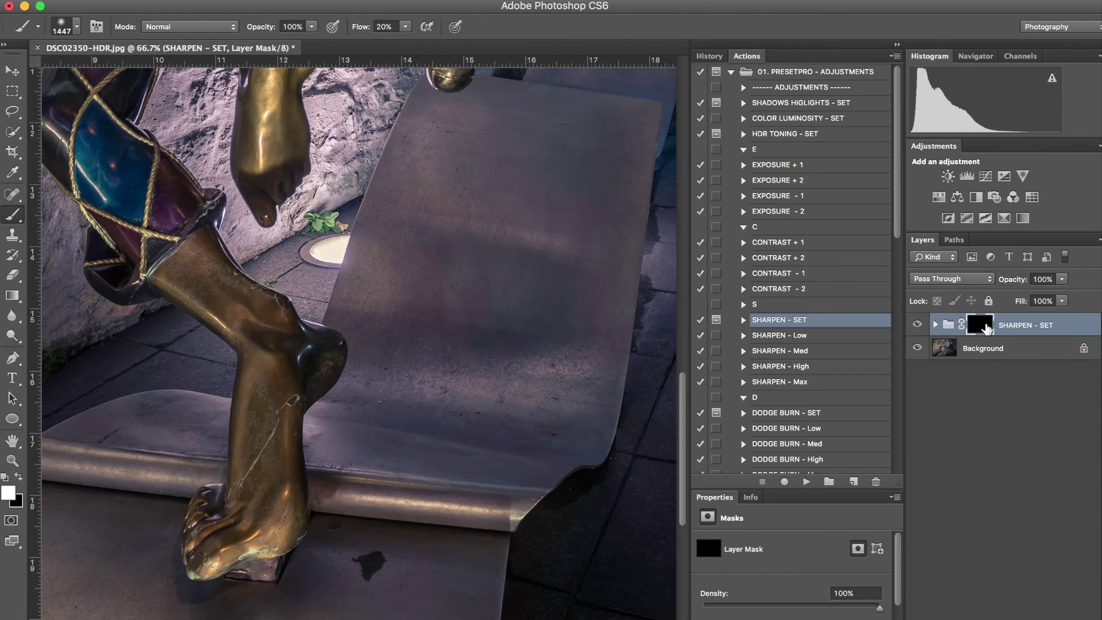
{"action": "left_click_drag", "start_coordinate": [517, 319], "coordinate": [470, 322]}
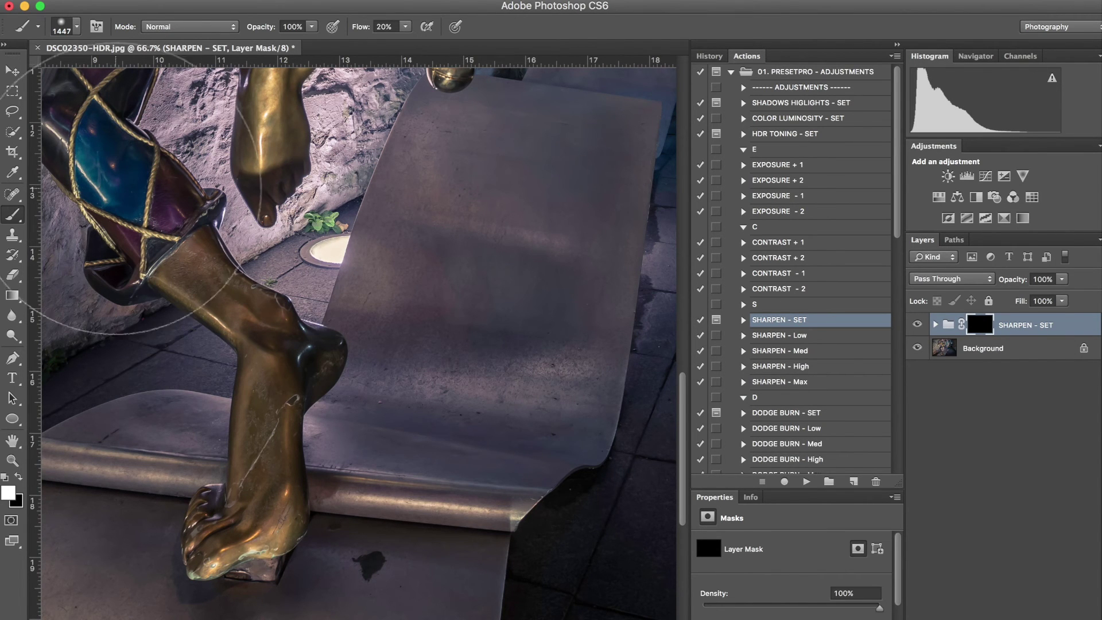
{"action": "mouse_move", "coordinate": [505, 233]}
{"action": "left_mouse_down"}
{"action": "mouse_move", "coordinate": [506, 270]}
{"action": "mouse_move", "coordinate": [468, 356]}
{"action": "mouse_move", "coordinate": [491, 353]}
{"action": "mouse_move", "coordinate": [468, 332]}
{"action": "mouse_move", "coordinate": [522, 197]}
{"action": "mouse_move", "coordinate": [455, 327]}
{"action": "mouse_move", "coordinate": [453, 369]}
{"action": "mouse_move", "coordinate": [504, 192]}
{"action": "mouse_move", "coordinate": [491, 251]}
{"action": "left_mouse_up"}
{"action": "key", "text": "super+minus"}
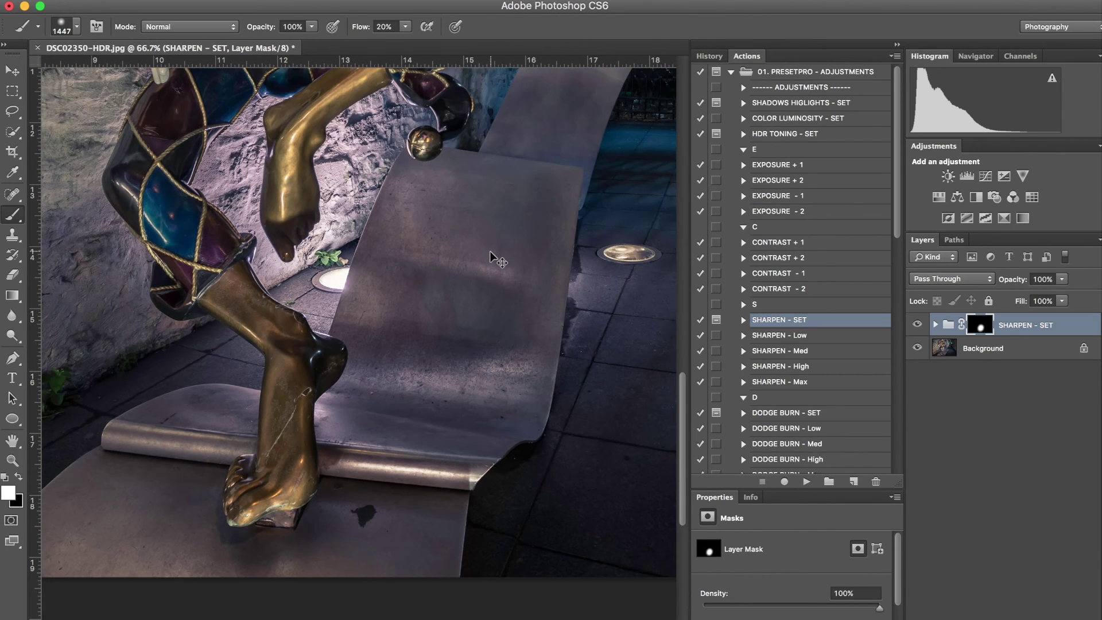